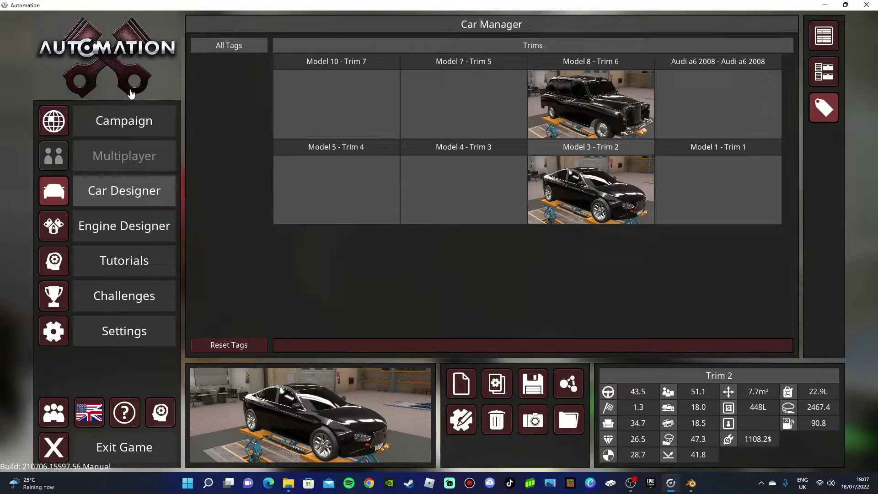
pyautogui.click(691, 484)
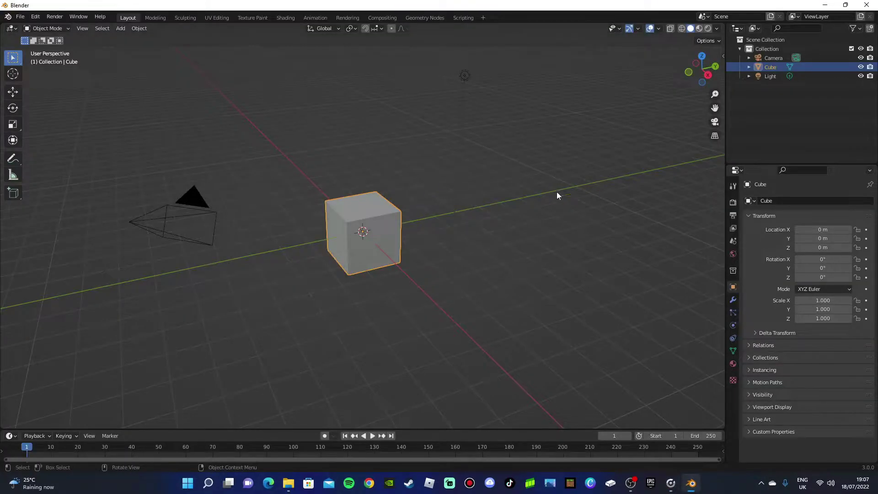
pyautogui.moveTo(703, 69); pyautogui.dragTo(620, 273)
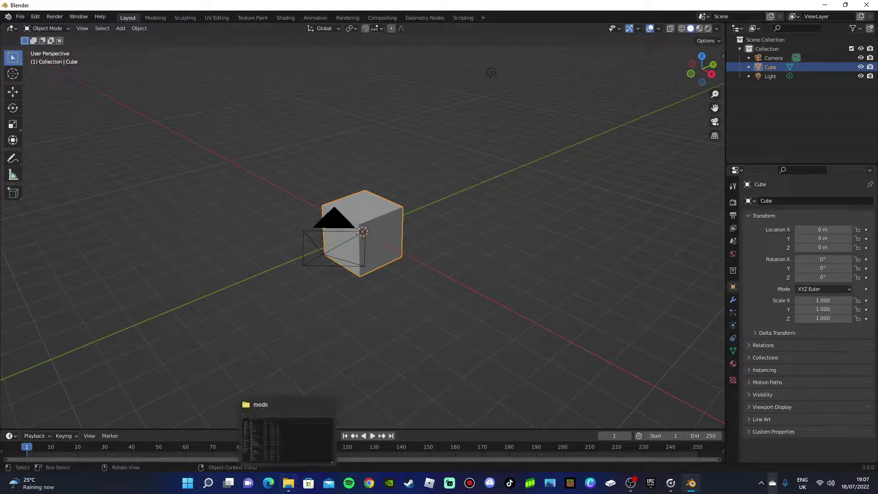
pyautogui.click(671, 483)
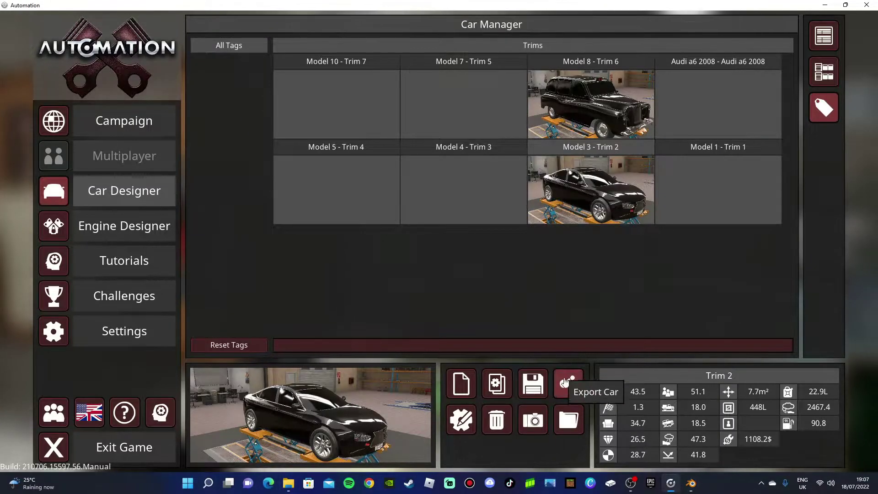
# Switch to File Explorer and search the BeamNG mods folder for "mruo".
pyautogui.click(289, 484)
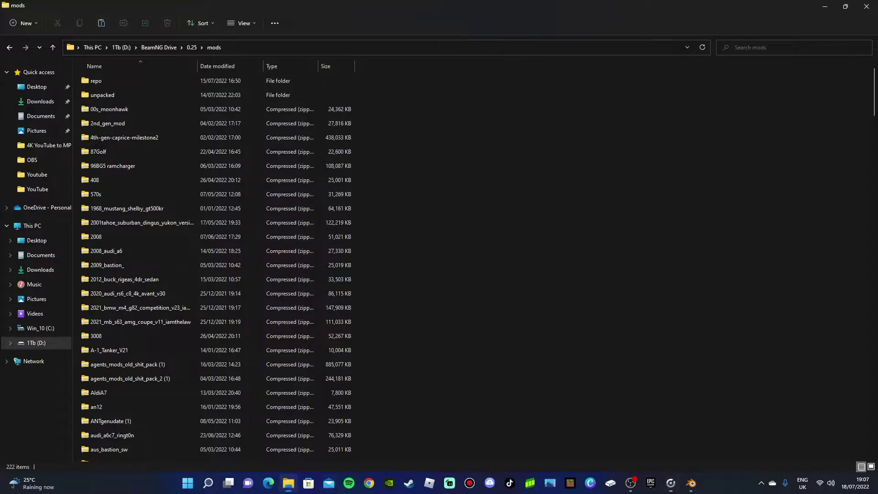
pyautogui.click(778, 47)
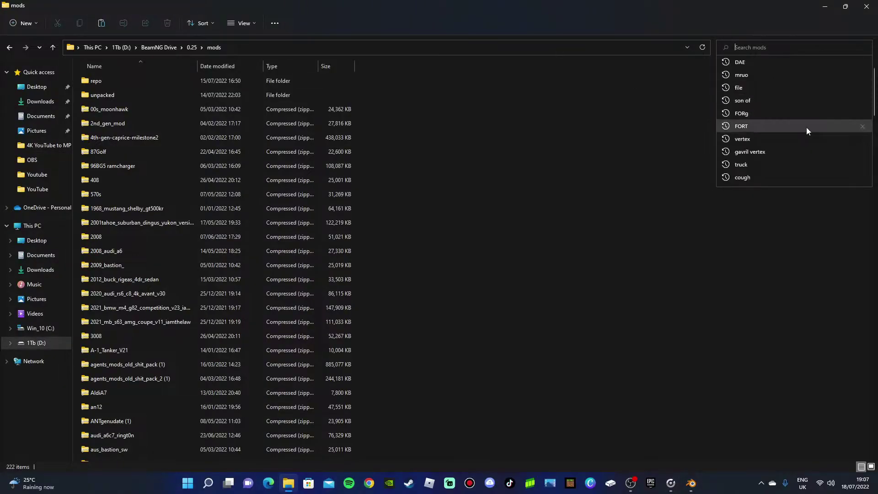
pyautogui.write('mr')
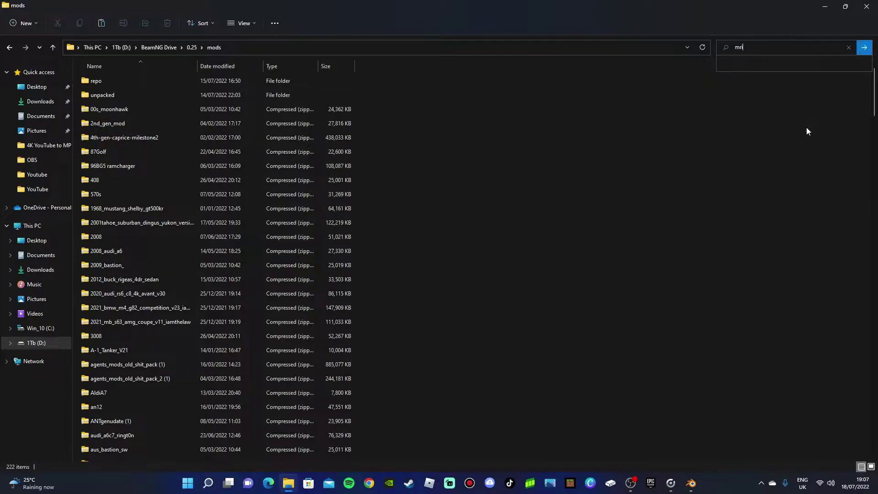
pyautogui.write('uo la')
pyautogui.press('BackSpace')
pyautogui.press('BackSpace')
pyautogui.press('BackSpace')
pyautogui.press('Return')
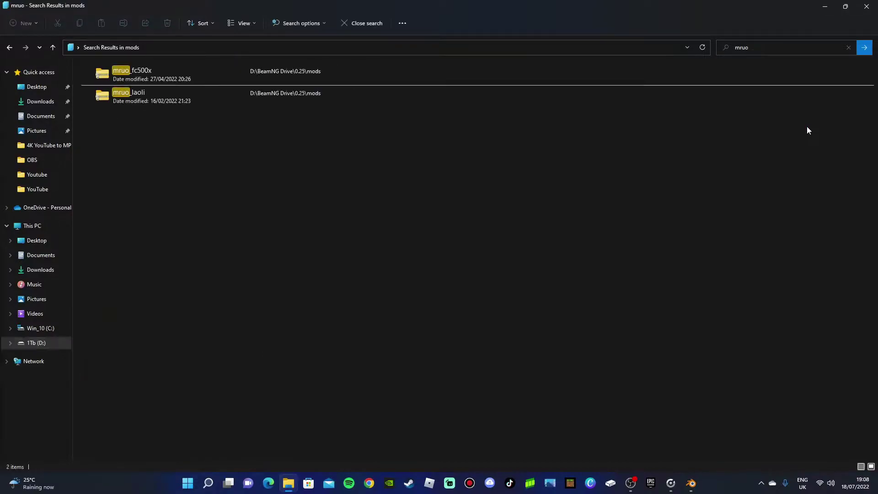
# Open the mruo_laoli mod archive and browse to the mruo_laoli folder inside vehicles.
pyautogui.doubleClick(181, 101)
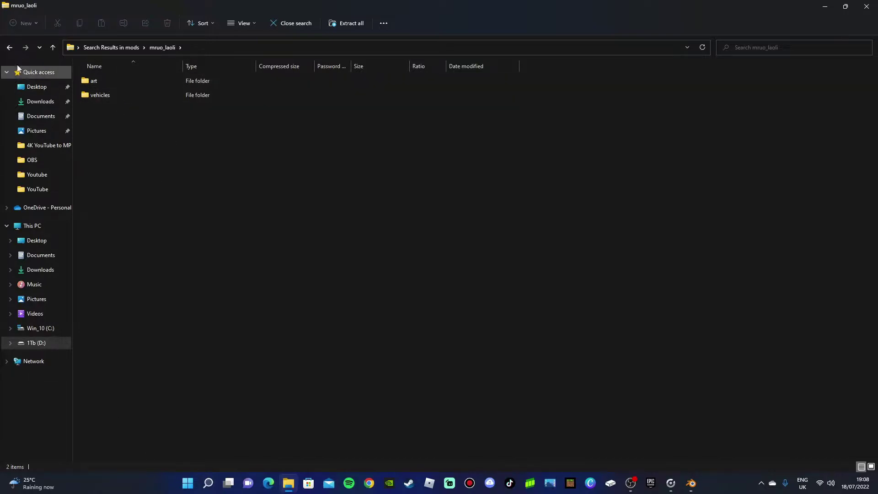
pyautogui.click(9, 48)
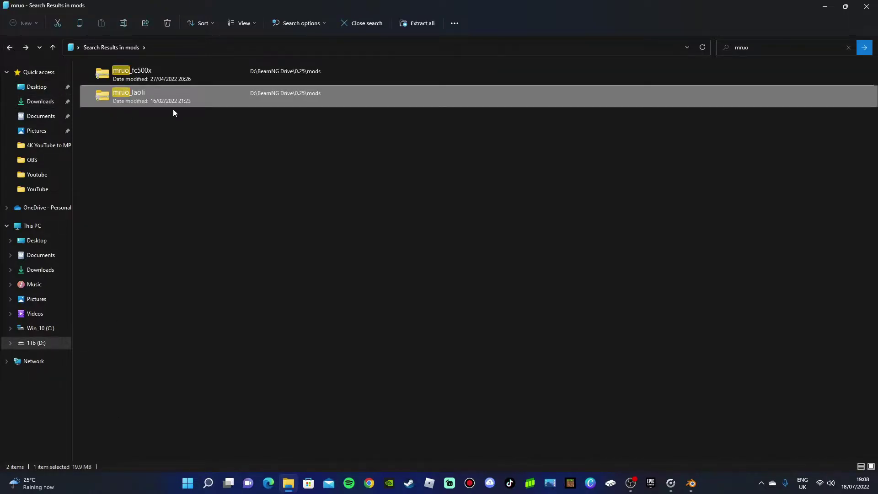
pyautogui.doubleClick(170, 96)
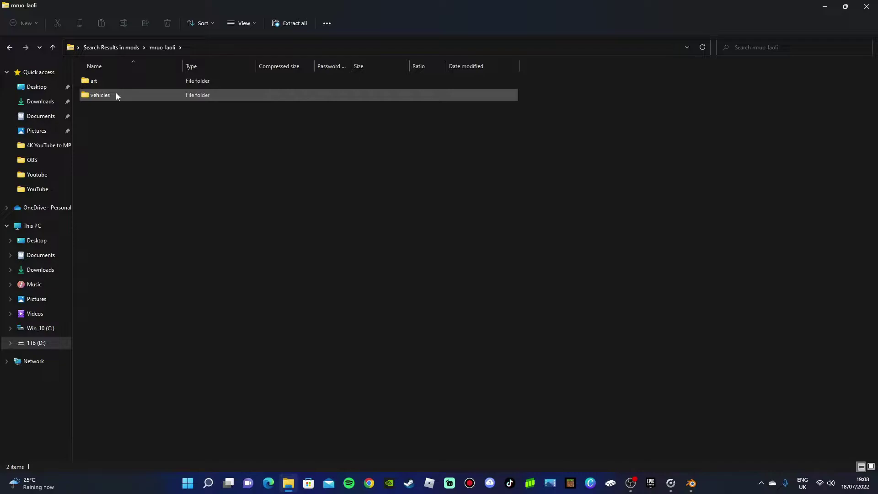
pyautogui.doubleClick(116, 94)
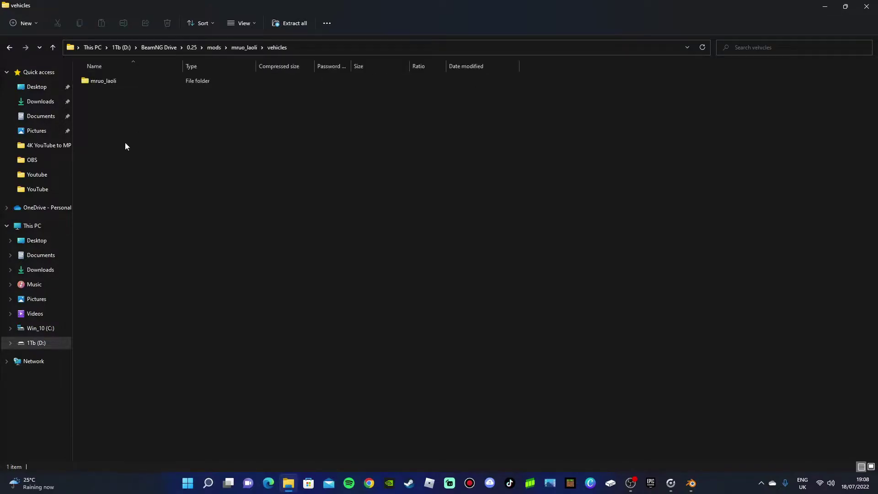
pyautogui.doubleClick(119, 85)
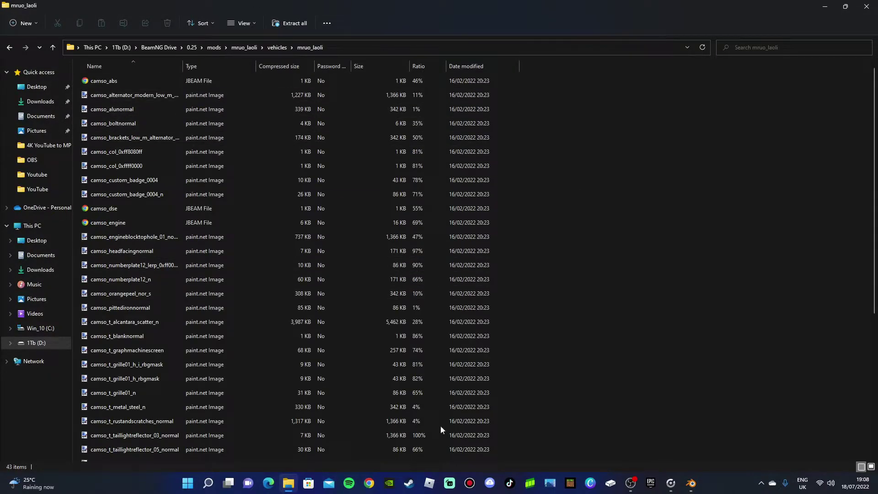
pyautogui.scroll(-5, 177, 177)
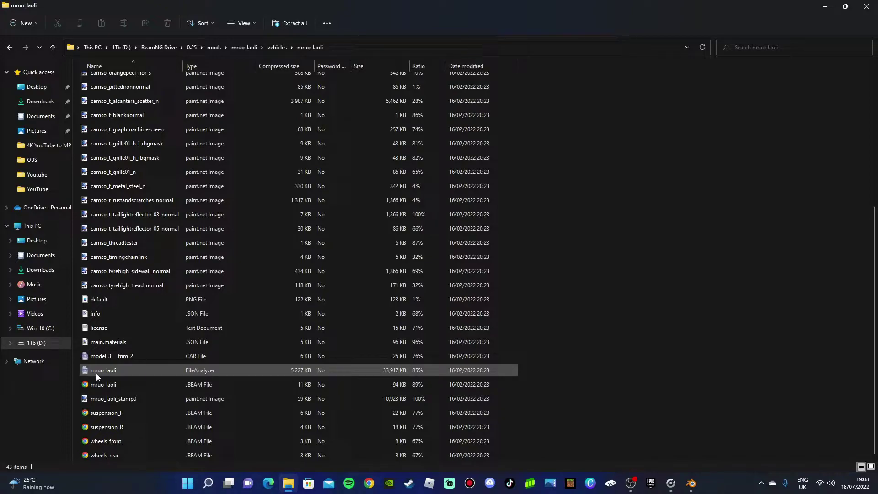
# Check the file type of the mruo_laoli model file in File Analyzer, then close the analysis.
pyautogui.click(113, 370)
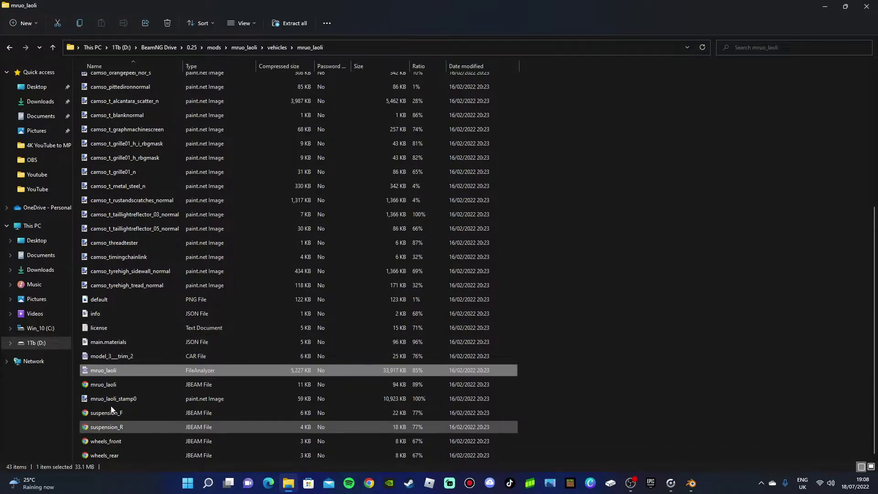
pyautogui.doubleClick(135, 370)
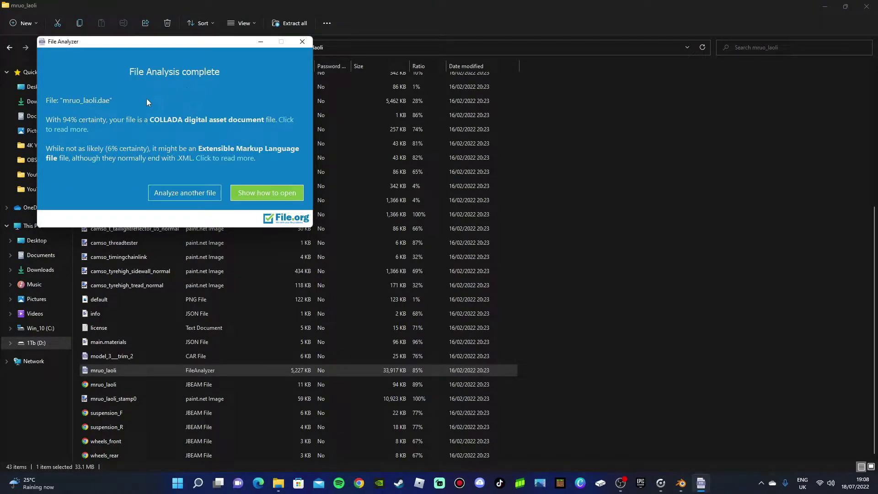
pyautogui.click(303, 41)
pyautogui.click(780, 47)
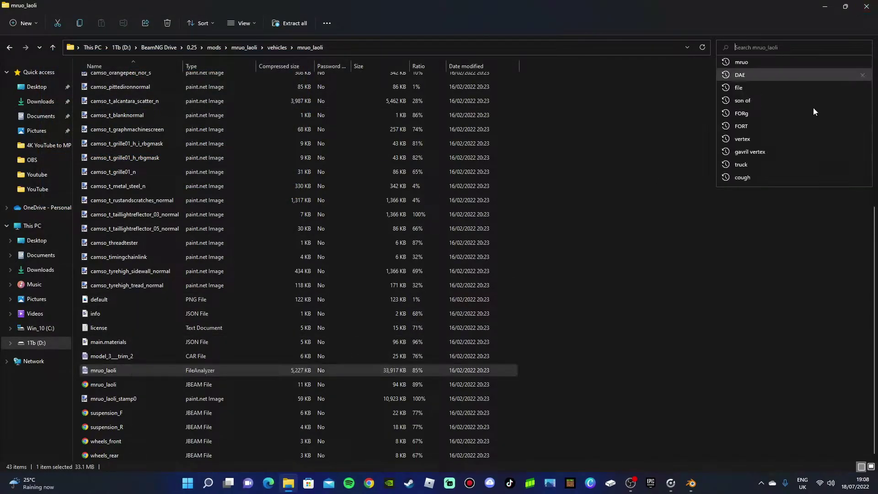
pyautogui.click(656, 198)
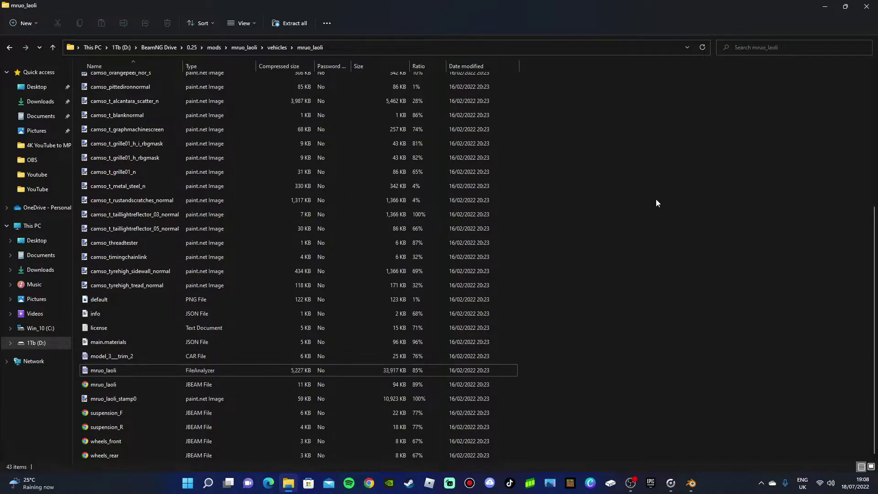
pyautogui.click(171, 371)
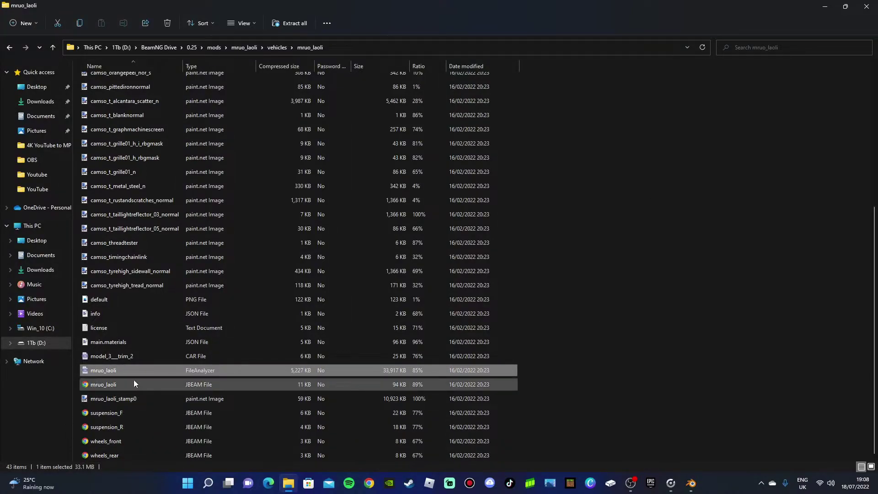
pyautogui.moveTo(874, 330); pyautogui.dragTo(874, 284)
pyautogui.scroll(-2, 281, 443)
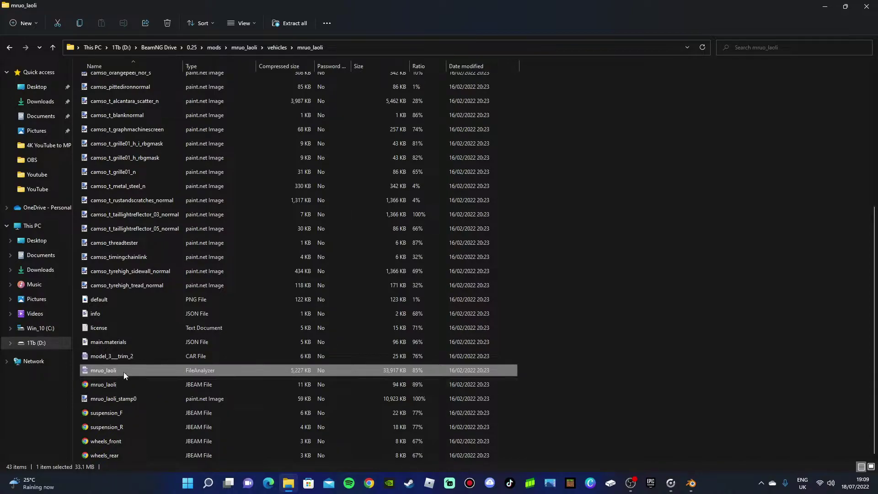
pyautogui.click(823, 378)
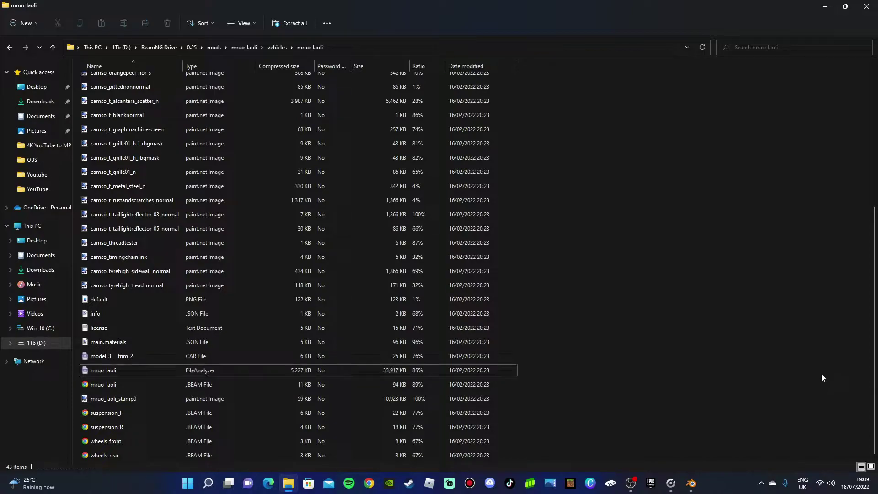
# Try to copy mruo_laoli.dae from the mod archive to the desktop, cancelling the replacement of the existing file.
pyautogui.click(243, 372)
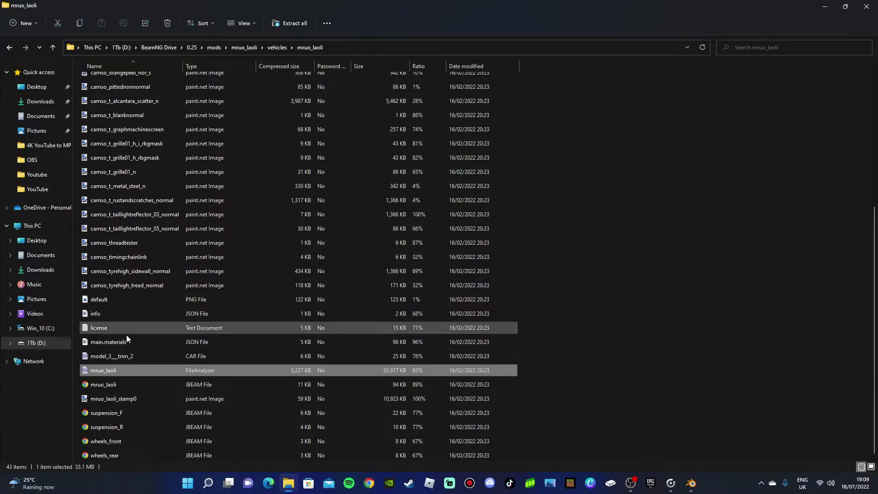
pyautogui.rightClick(136, 373)
pyautogui.click(171, 401)
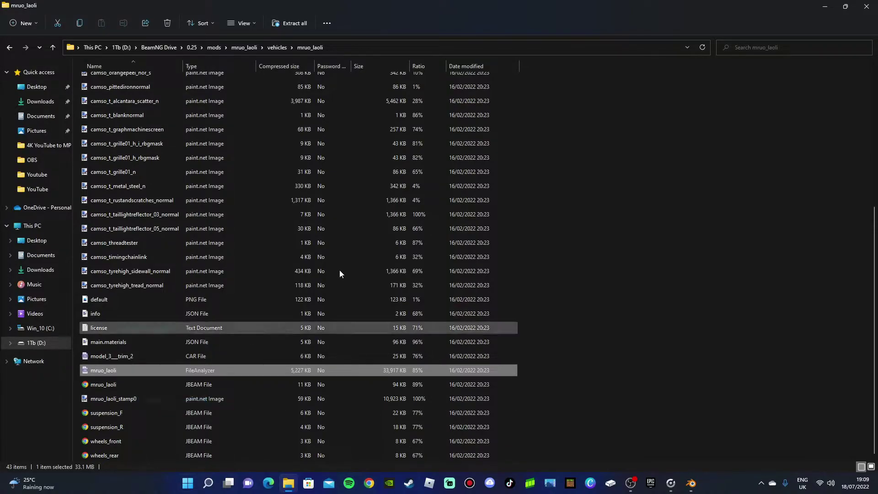
pyautogui.click(831, 5)
pyautogui.click(825, 5)
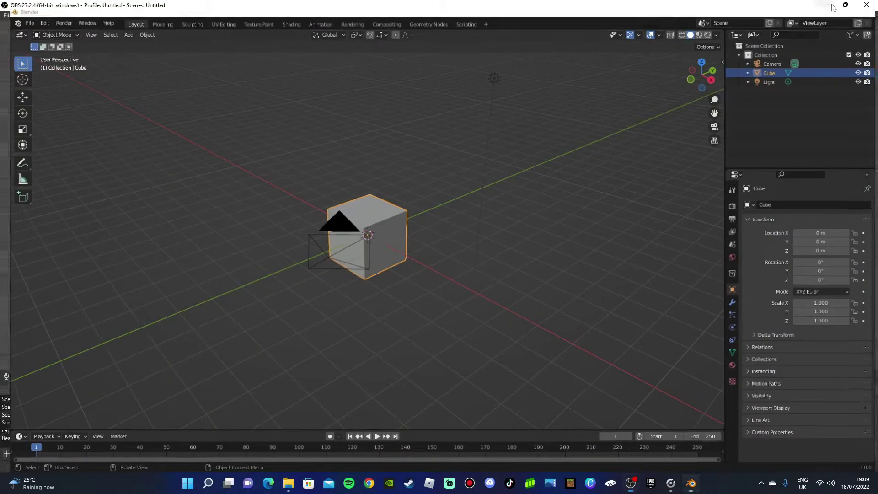
pyautogui.click(825, 5)
pyautogui.click(826, 5)
pyautogui.rightClick(447, 130)
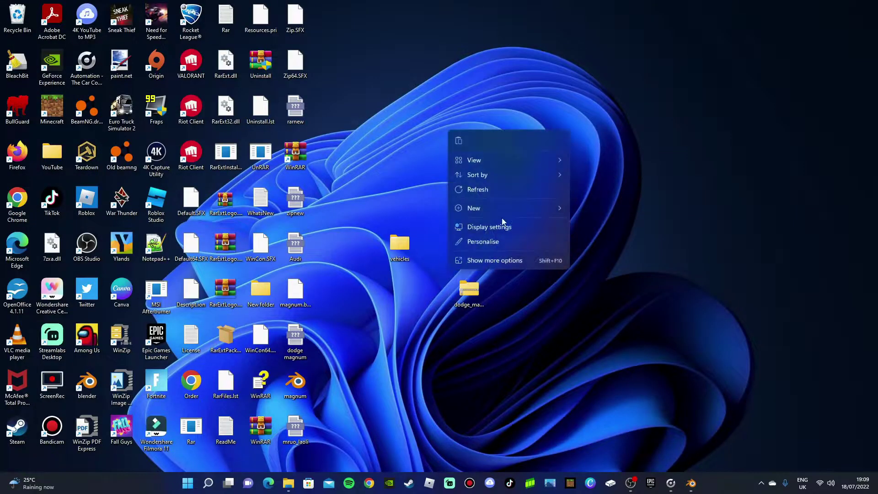
pyautogui.click(449, 144)
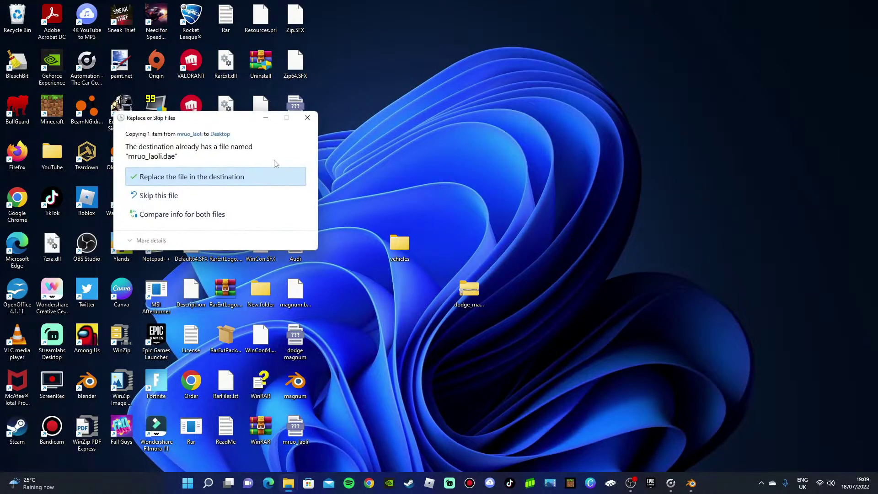
pyautogui.click(308, 120)
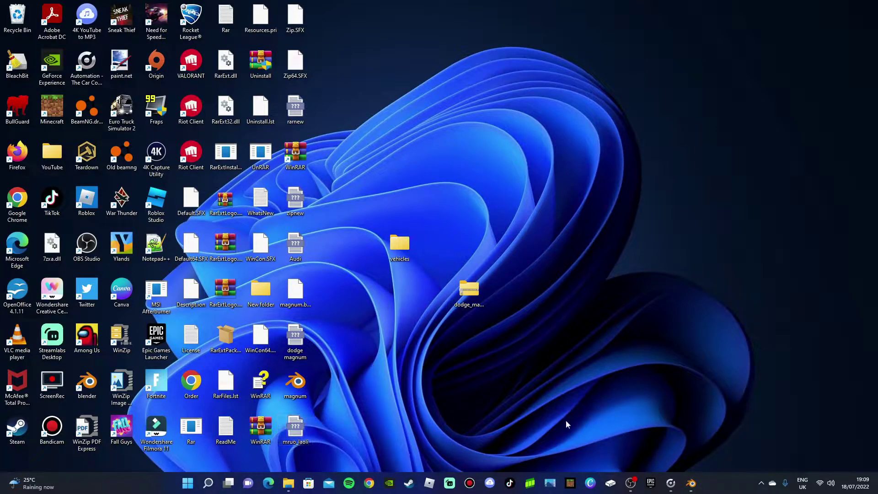
# Switch to Blender and delete the default cube, camera and light from the scene.
pyautogui.click(690, 485)
pyautogui.rightClick(615, 172)
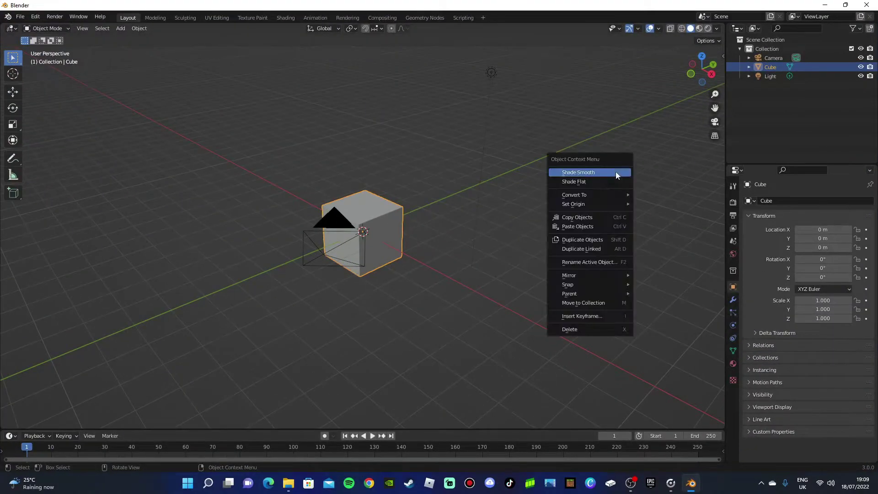
pyautogui.moveTo(715, 80); pyautogui.dragTo(661, 69)
pyautogui.moveTo(220, 72); pyautogui.dragTo(616, 308)
pyautogui.press('Delete')
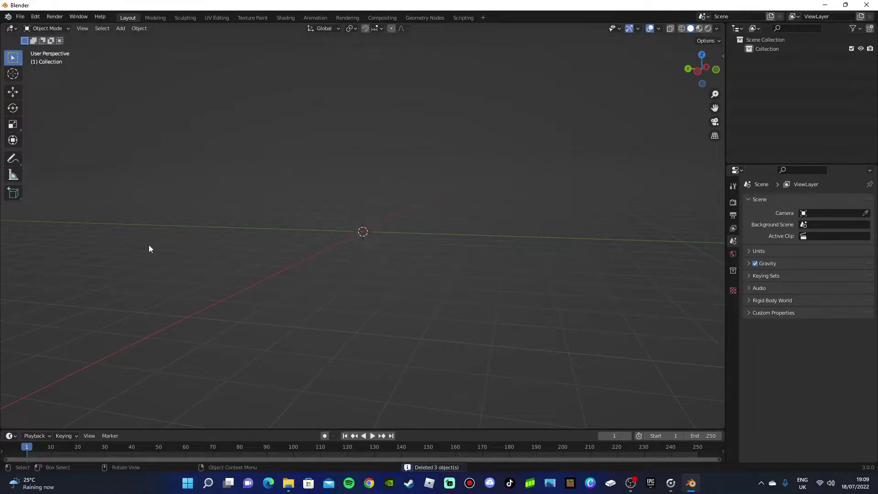
# Import the Collada file mruo_laoli.dae from the desktop into the empty scene.
pyautogui.click(20, 17)
pyautogui.moveTo(50, 141)
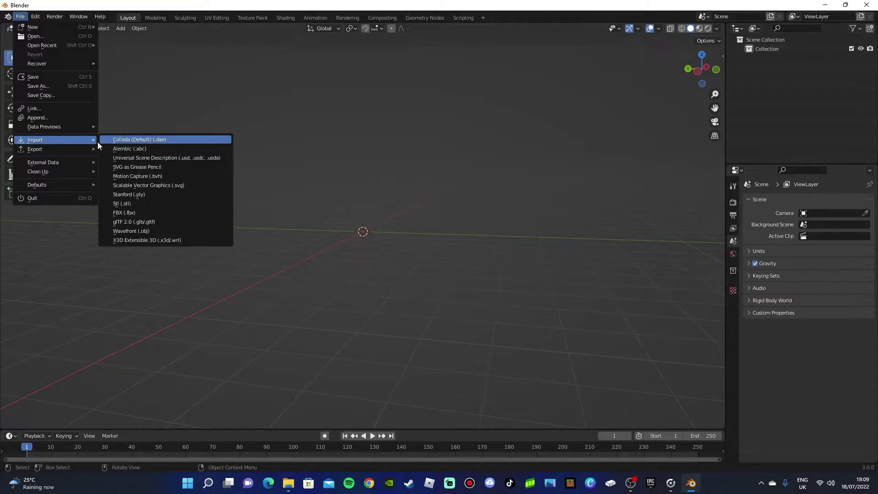
pyautogui.click(139, 140)
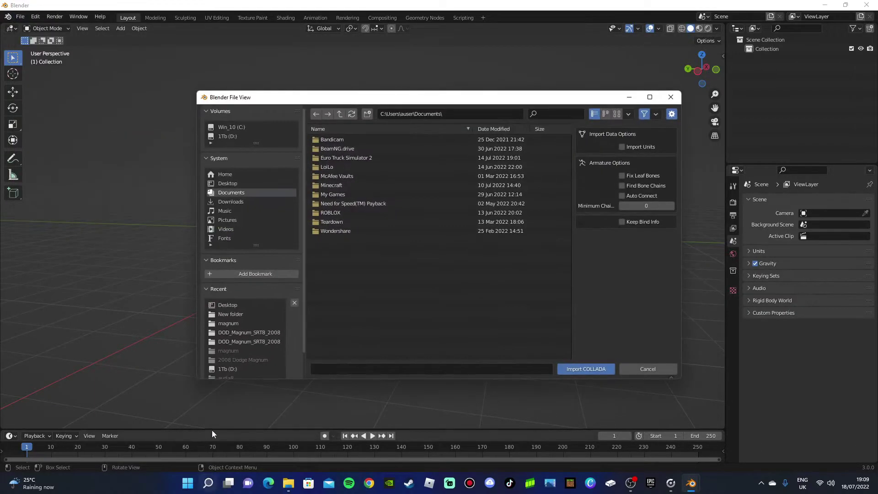
pyautogui.click(222, 183)
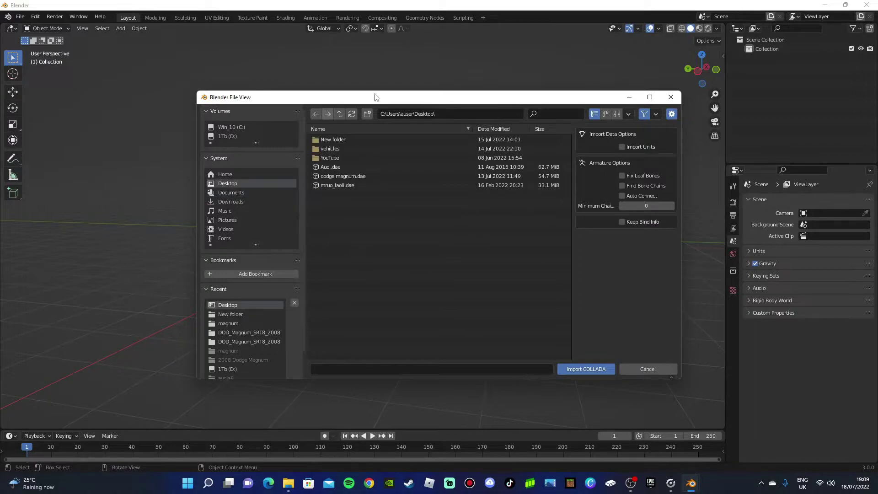
pyautogui.click(327, 185)
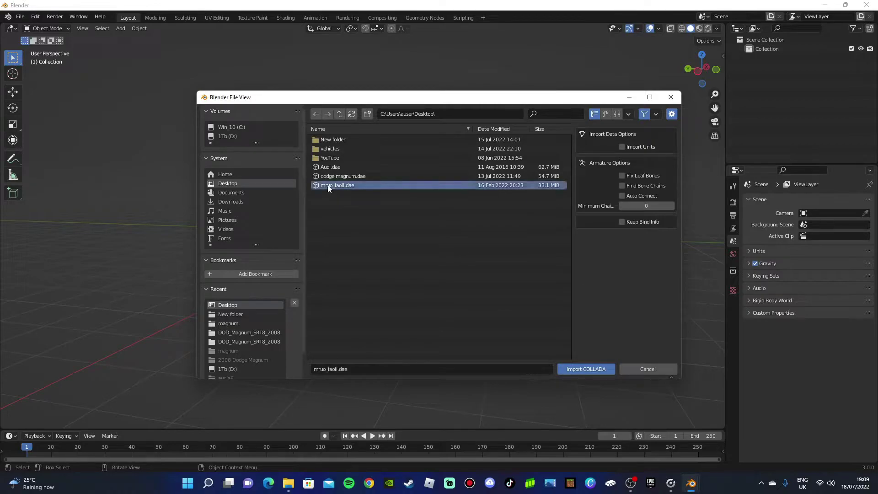
pyautogui.click(588, 371)
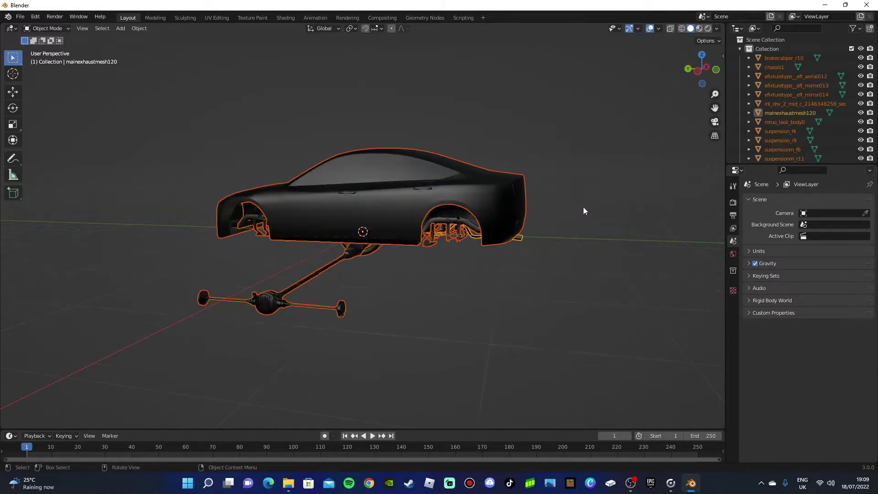
# Select the engine and driveshaft mesh and examine its position relative to the car body from several angles.
pyautogui.moveTo(698, 73); pyautogui.dragTo(405, 322)
pyautogui.click(344, 303)
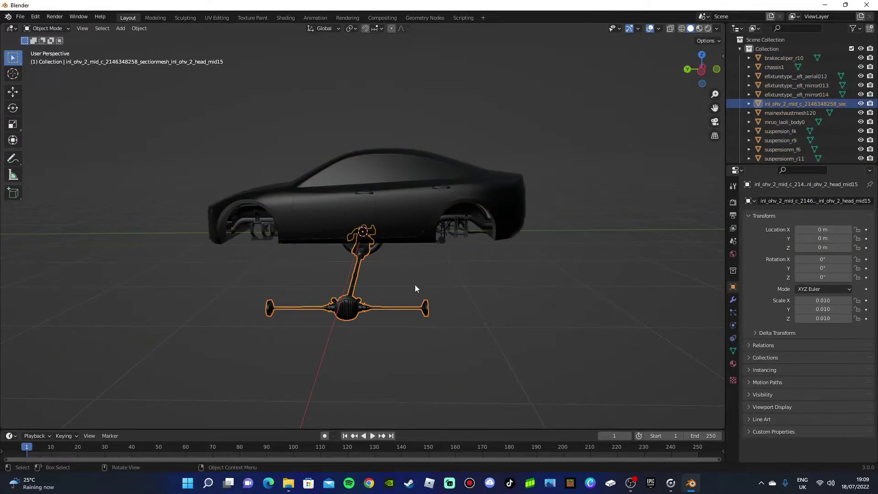
pyautogui.moveTo(704, 78); pyautogui.dragTo(273, 277)
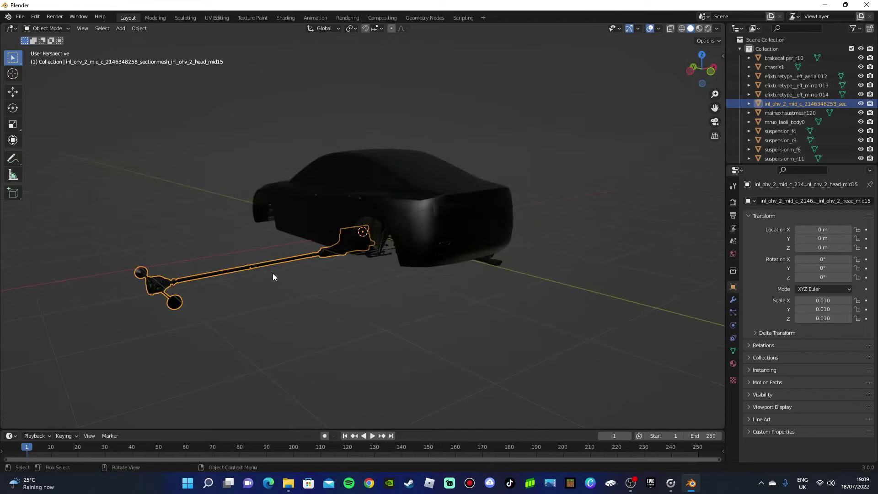
pyautogui.moveTo(712, 79); pyautogui.dragTo(538, 312)
pyautogui.scroll(3, 538, 312)
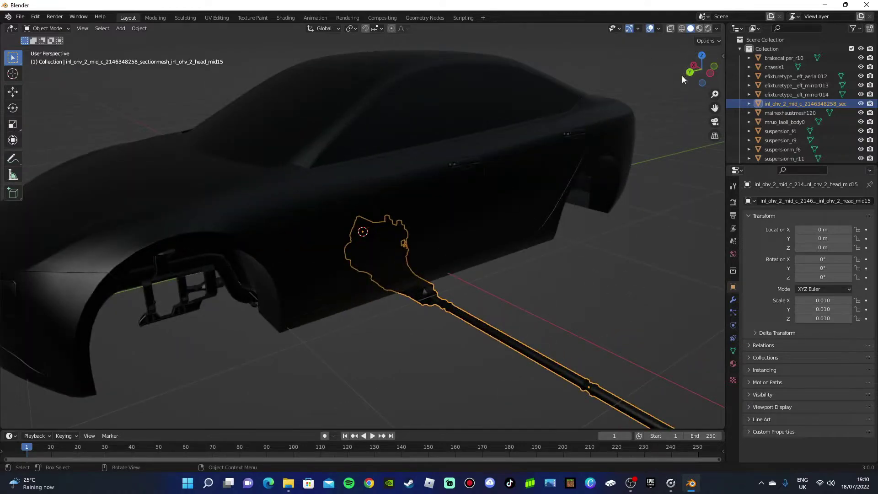
pyautogui.moveTo(697, 75); pyautogui.dragTo(450, 141)
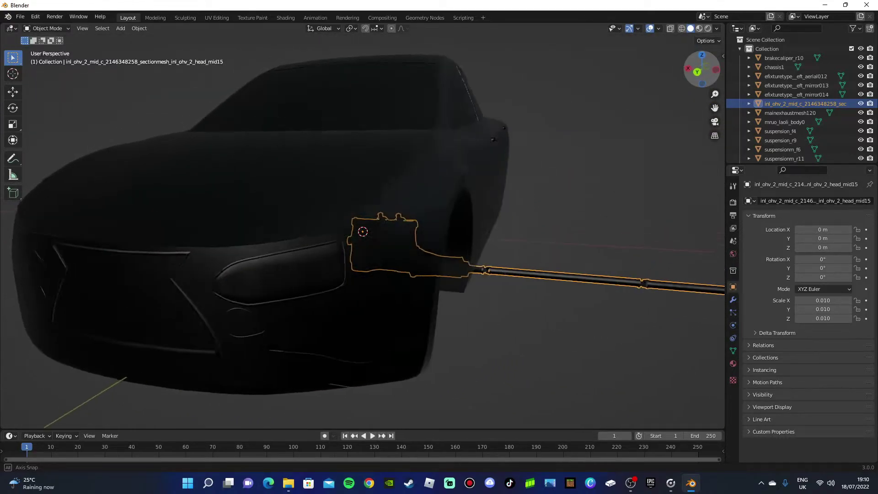
# Select the car body mesh, examine its front and rear, then clear the selection and inspect the whole car from both sides.
pyautogui.moveTo(384, 166); pyautogui.dragTo(361, 187, button='middle')
pyautogui.click(358, 204)
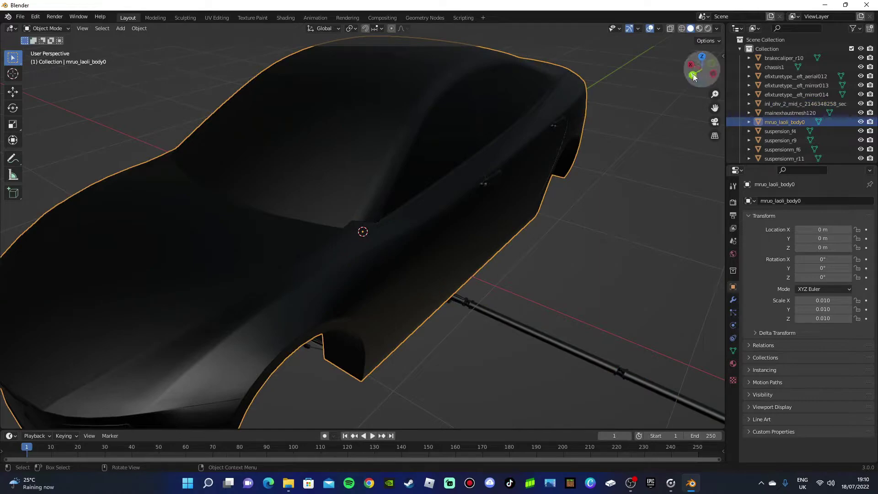
pyautogui.moveTo(702, 68); pyautogui.dragTo(545, 118)
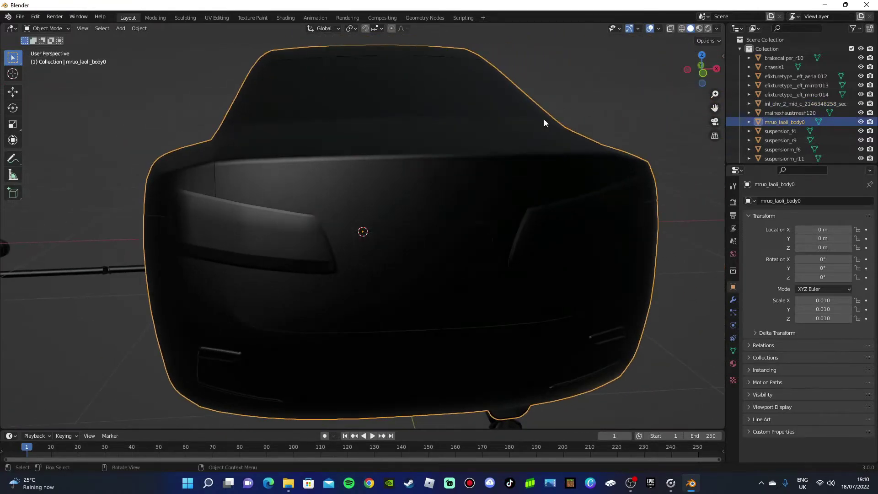
pyautogui.scroll(-2, 457, 171)
pyautogui.click(201, 287)
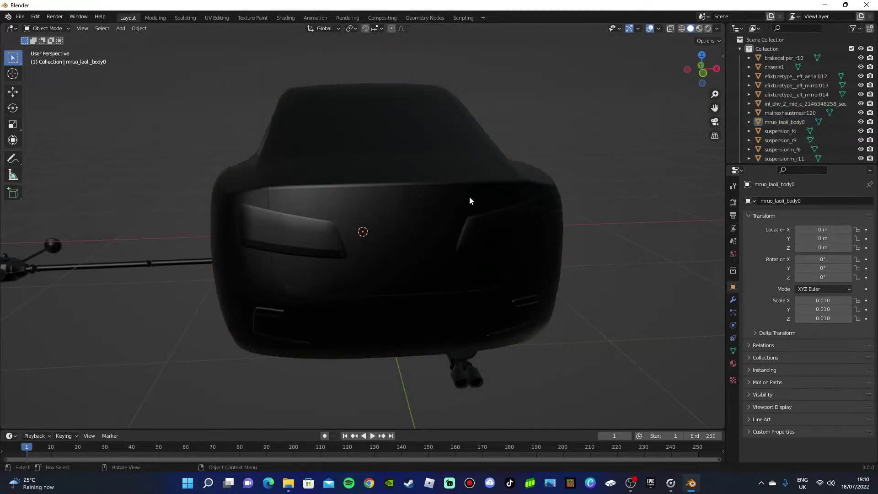
pyautogui.moveTo(704, 80); pyautogui.dragTo(873, 21)
pyautogui.moveTo(645, 57); pyautogui.dragTo(837, 62)
pyautogui.moveTo(577, 71); pyautogui.dragTo(278, 199)
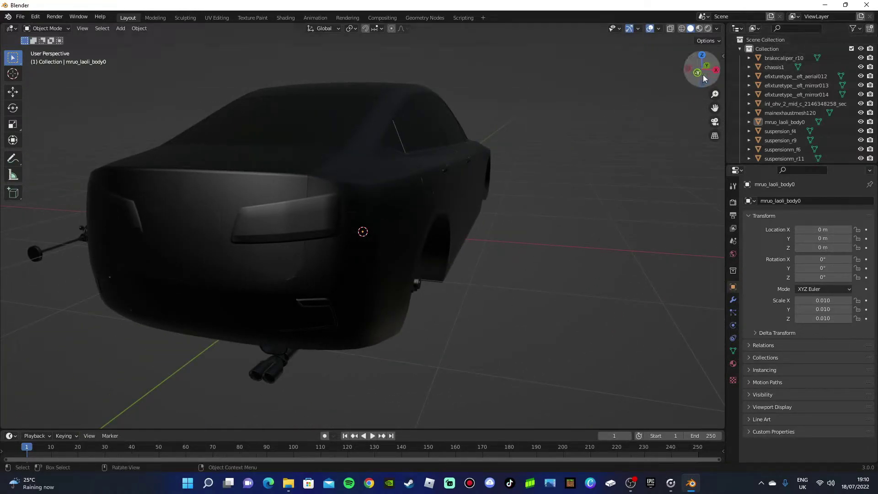
pyautogui.moveTo(702, 68); pyautogui.dragTo(546, 191)
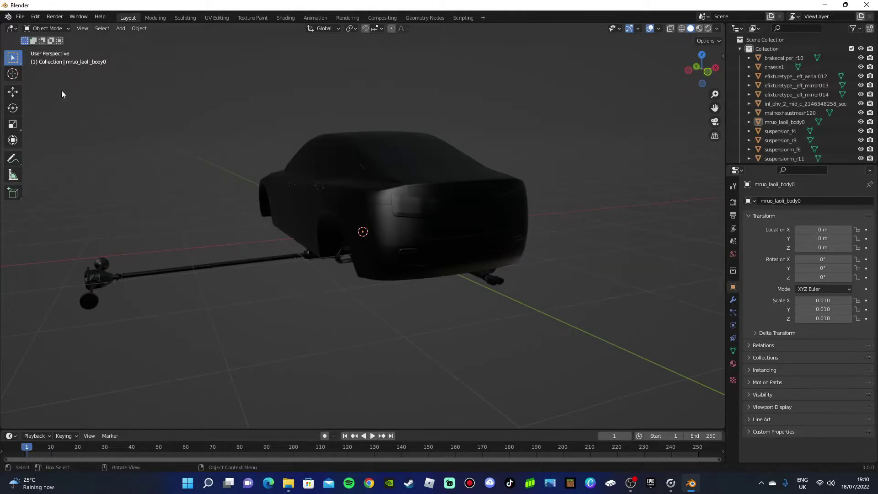
# Box-select all imported car parts to check what the model includes, then clear the selection.
pyautogui.moveTo(73, 65); pyautogui.dragTo(560, 354)
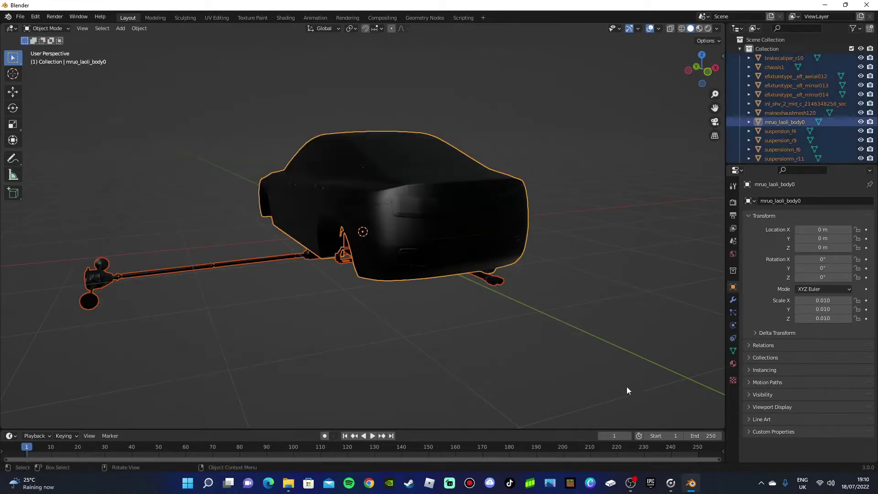
pyautogui.moveTo(707, 80); pyautogui.dragTo(751, 79)
pyautogui.click(708, 80)
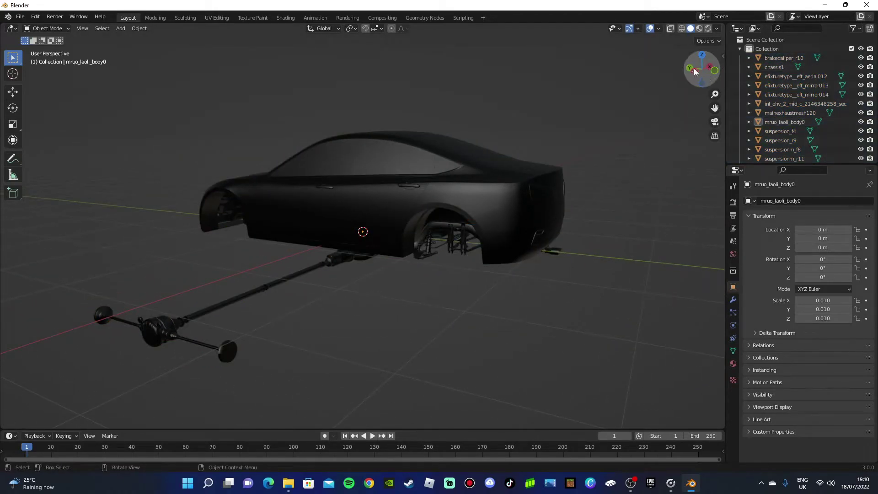
# Examine the car from the side and front, comparing the body's orientation with that of the engine and driveshaft.
pyautogui.moveTo(694, 71); pyautogui.dragTo(143, 325)
pyautogui.moveTo(201, 199); pyautogui.dragTo(353, 157)
pyautogui.hotkey('alt', 'a')
pyautogui.moveTo(690, 78); pyautogui.dragTo(591, 174)
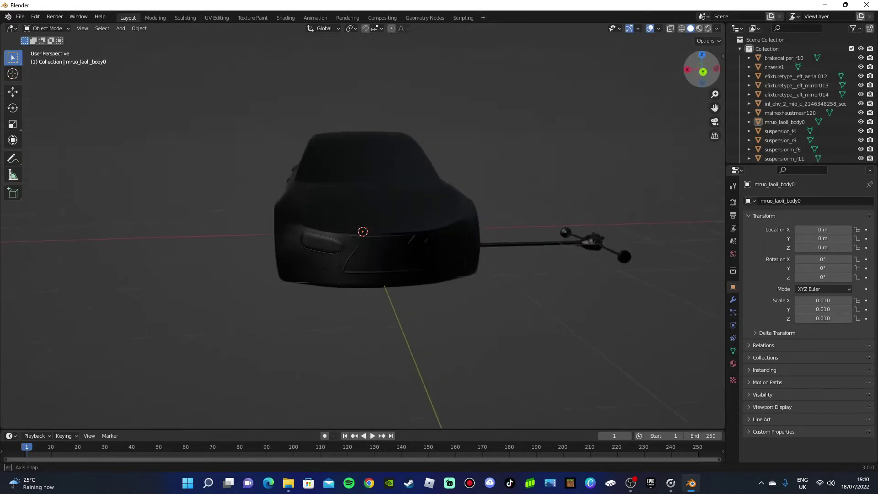
pyautogui.moveTo(363, 231); pyautogui.dragTo(595, 256, button='middle')
pyautogui.moveTo(468, 224); pyautogui.dragTo(505, 352, button='middle')
pyautogui.moveTo(547, 302); pyautogui.dragTo(545, 330, button='middle')
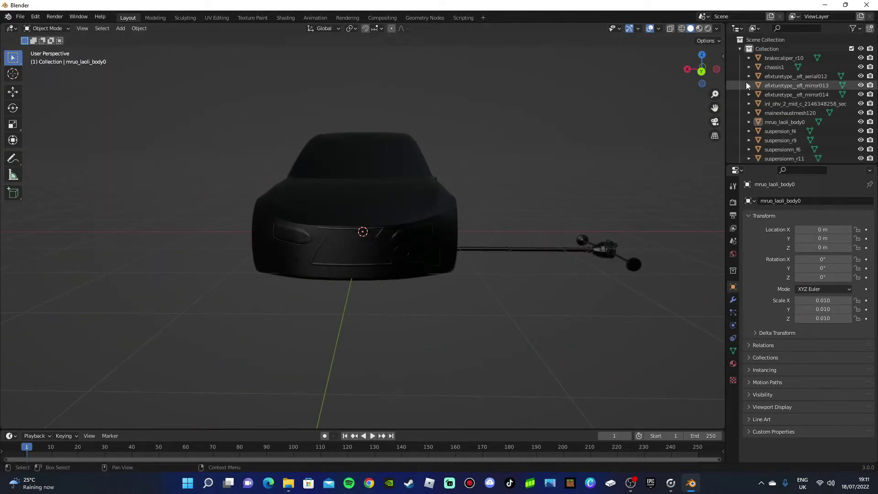